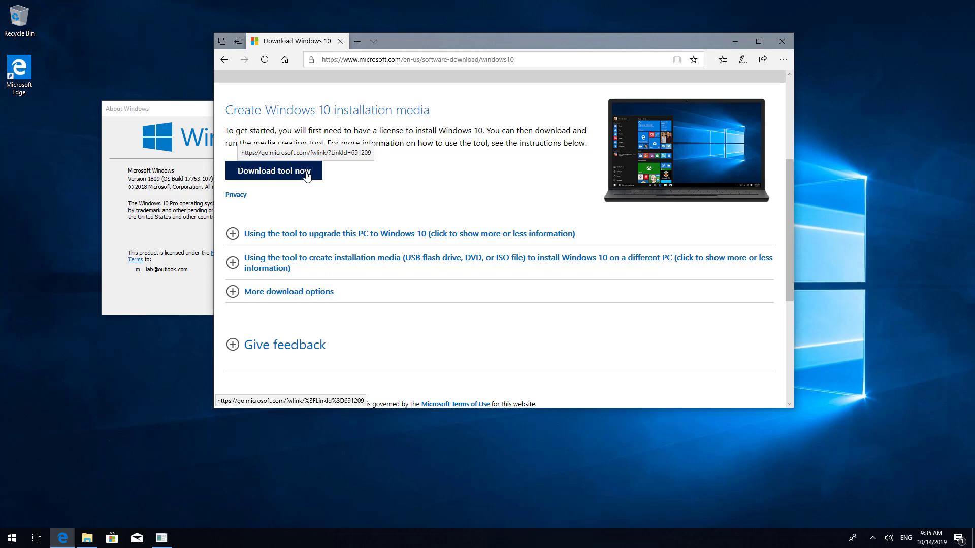
Minimize Edge, bring back the Downloads folder, and close the About Windows box
{"action": "left_click", "coordinate": [736, 41]}
{"action": "left_click", "coordinate": [87, 538]}
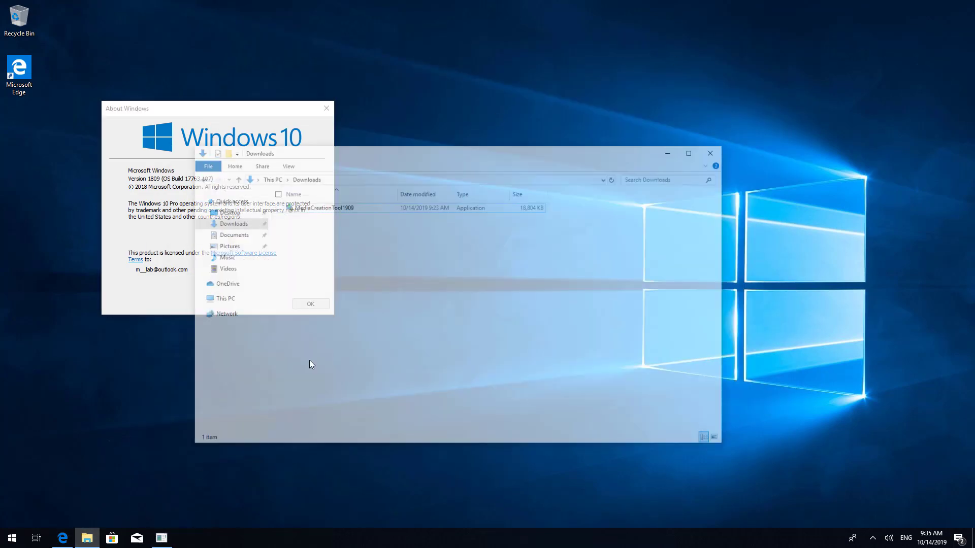
{"action": "left_click", "coordinate": [199, 109]}
{"action": "left_click", "coordinate": [326, 109]}
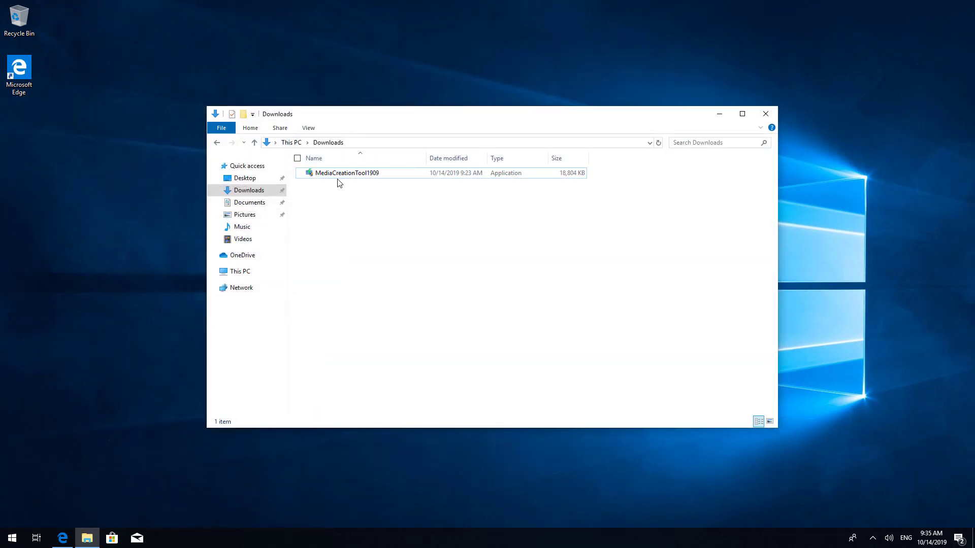
{"action": "mouse_move", "coordinate": [347, 174]}
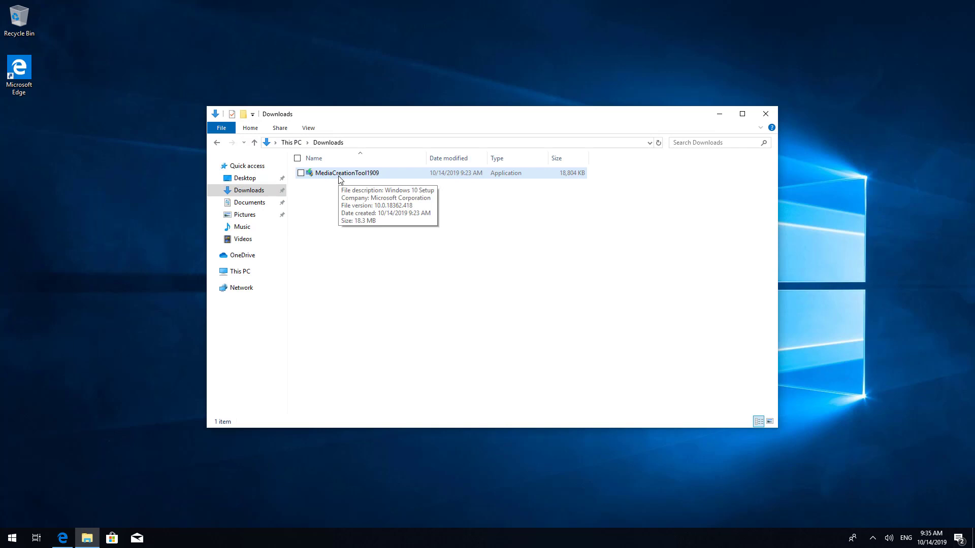
Run MediaCreationTool1909 from Downloads, approve its permission prompt, and clear the window away
{"action": "double_click", "coordinate": [341, 174]}
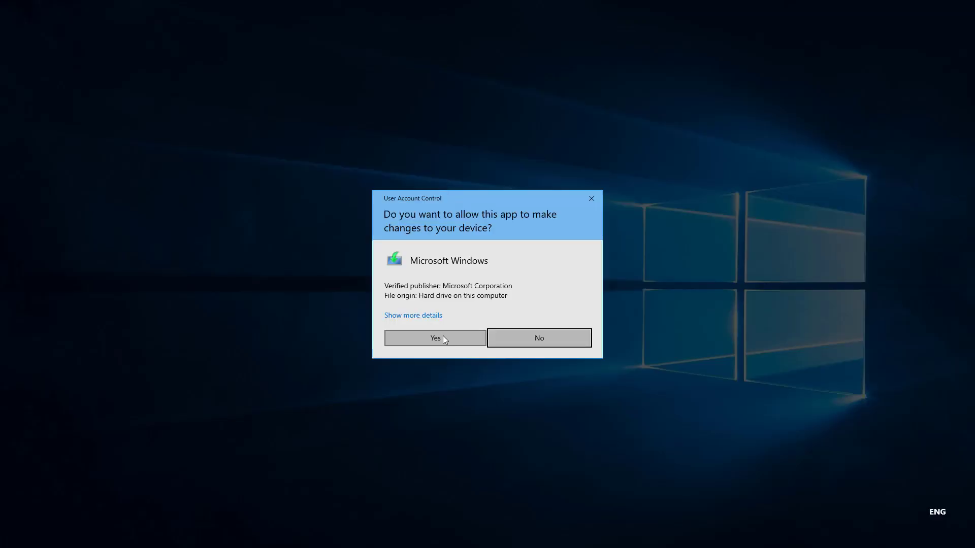
{"action": "left_click", "coordinate": [442, 337]}
{"action": "left_click", "coordinate": [718, 116]}
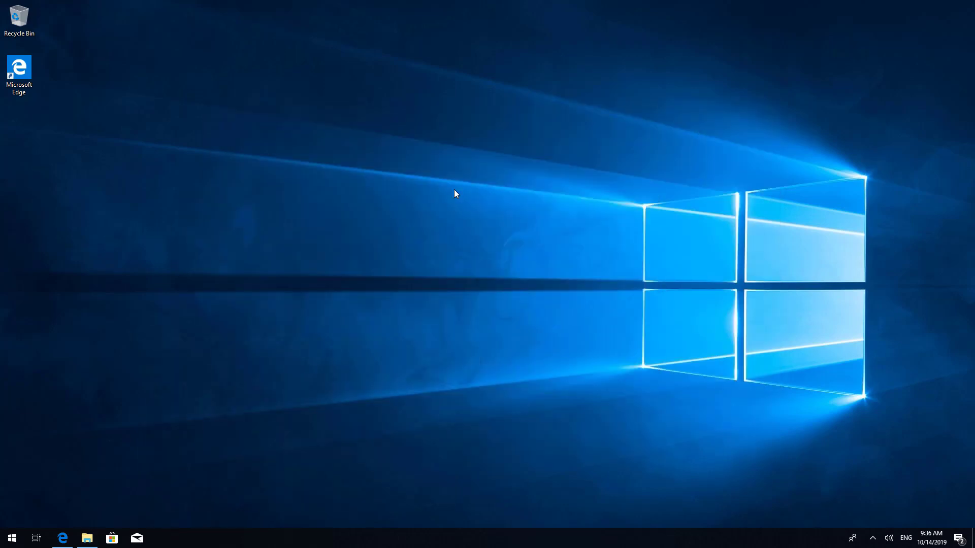
Accept the licence terms twice, choosing 'Upgrade this PC now' in between
{"action": "left_click", "coordinate": [622, 384]}
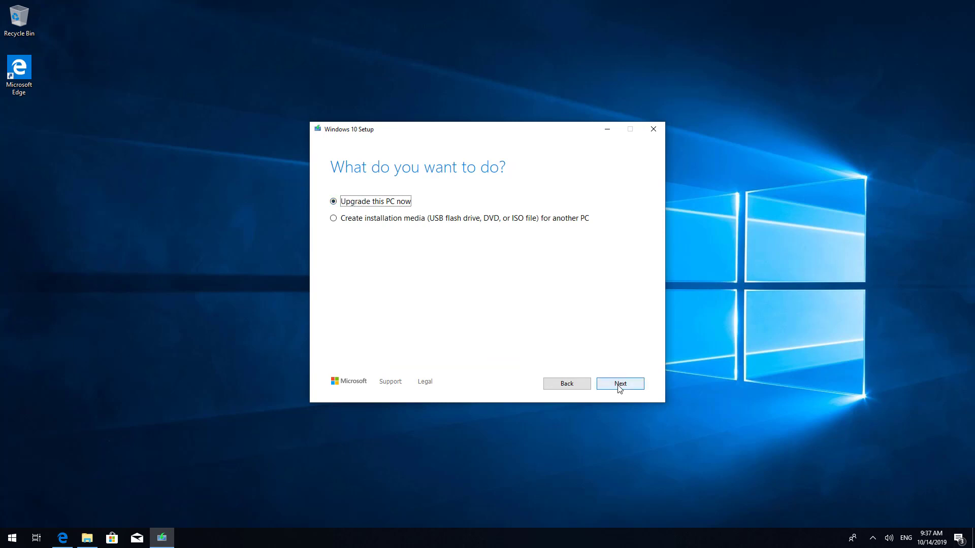
{"action": "left_click", "coordinate": [618, 385]}
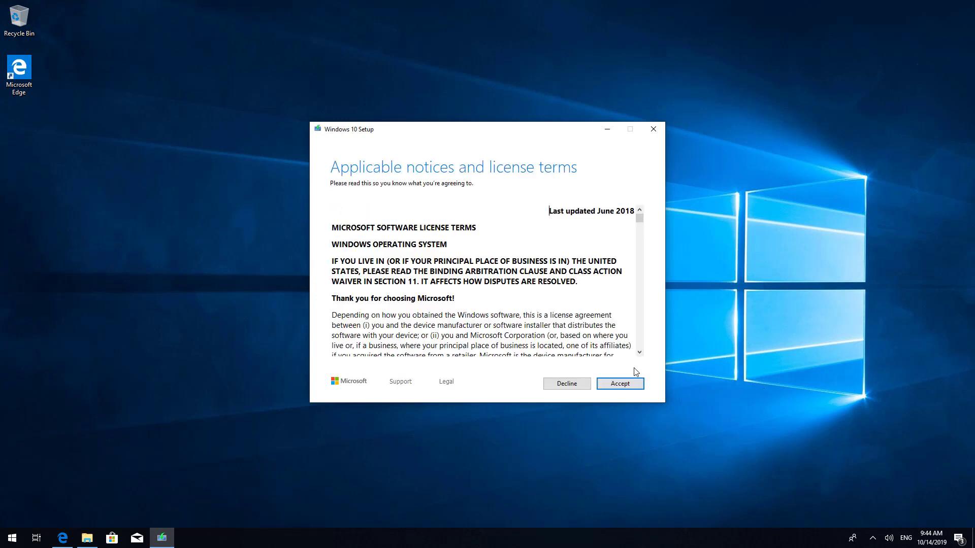
{"action": "left_click", "coordinate": [623, 383]}
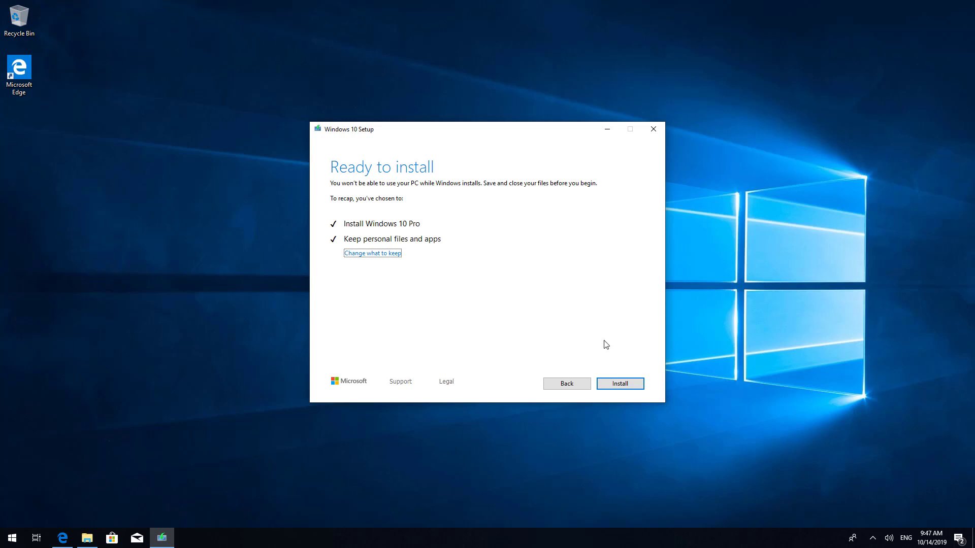
Install Windows 10 Pro from the Ready to install page and wait for the restarts to finish
{"action": "left_click", "coordinate": [620, 384]}
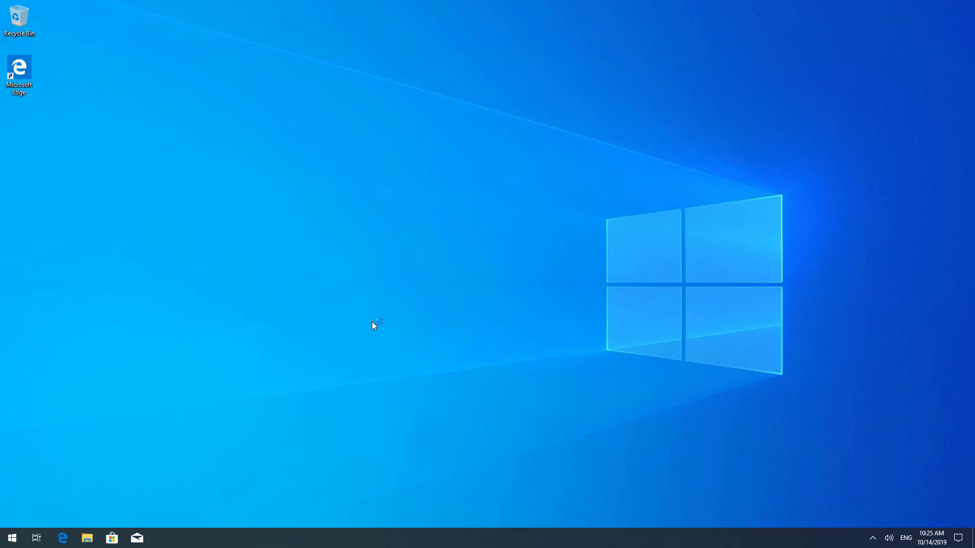
{"action": "key", "text": "super"}
{"action": "type", "text": "r"}
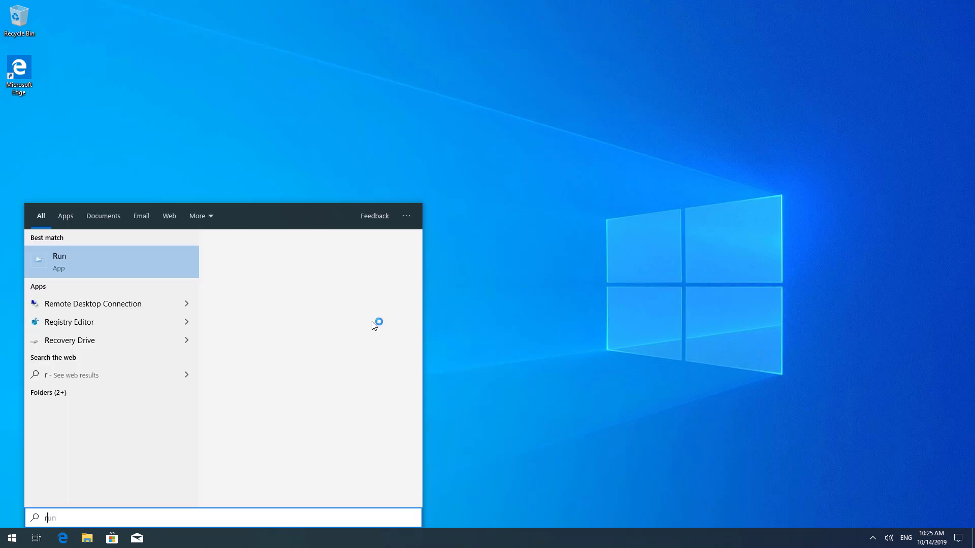
{"action": "type", "text": "un"}
{"action": "key", "text": "Return"}
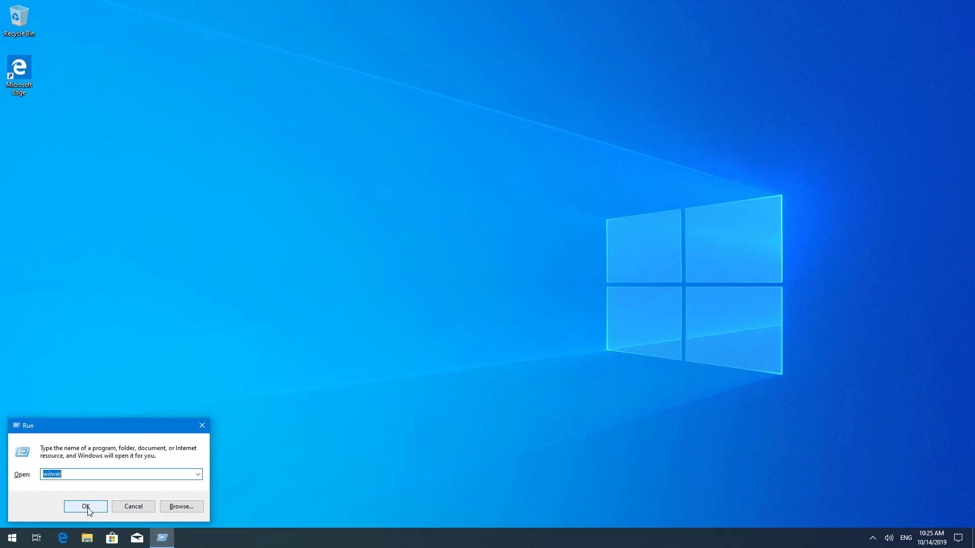
{"action": "left_click", "coordinate": [86, 506]}
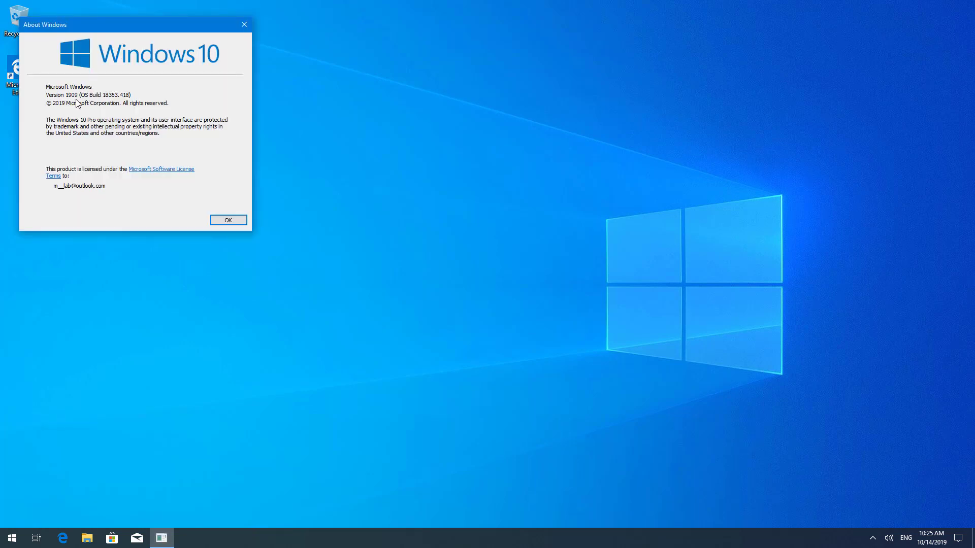
{"action": "key", "text": "Return"}
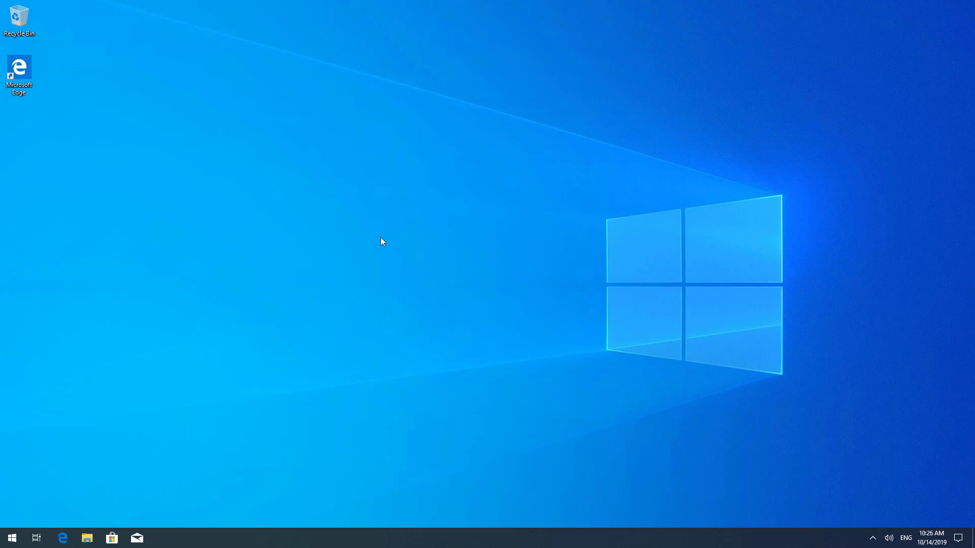